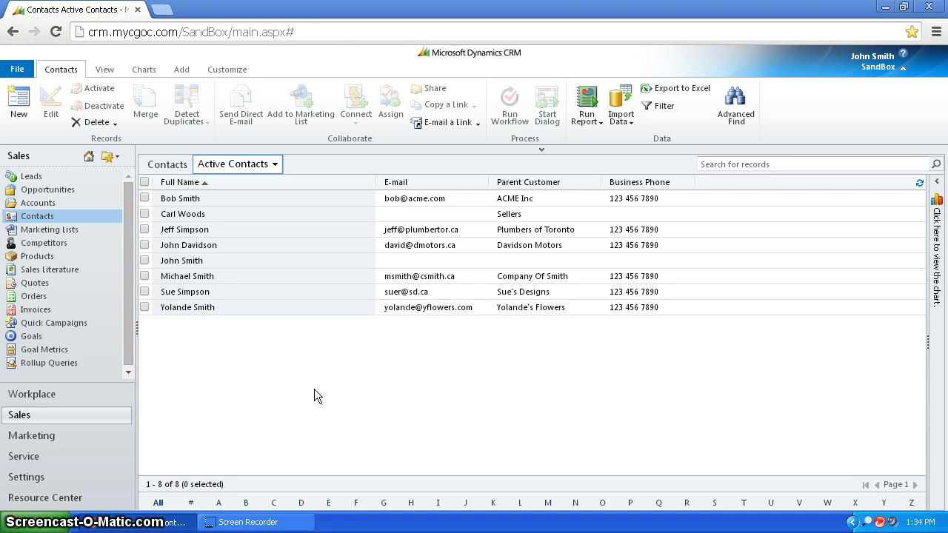
- Minimize the CRM Contacts browser window to reach the desktop
left_click(157, 522)
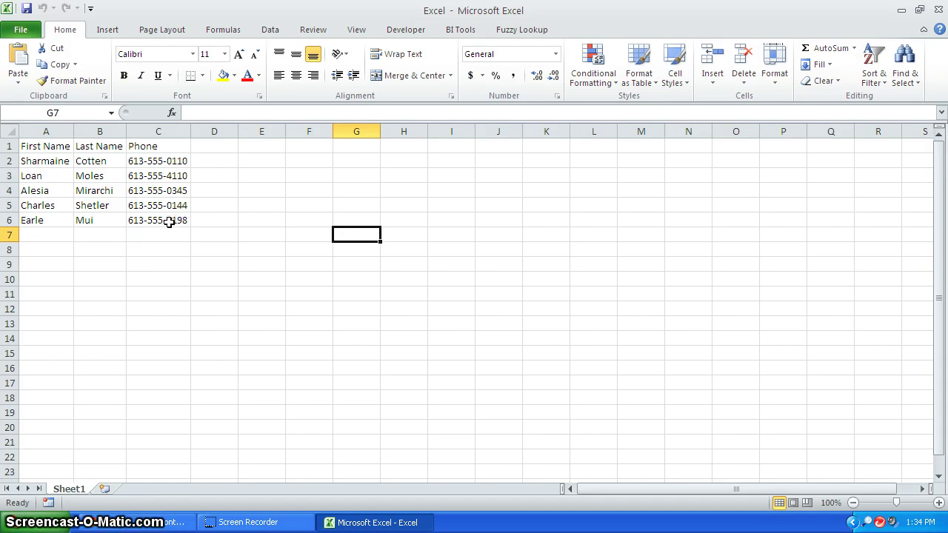
left_click_drag(169, 220, 171, 143)
left_click(46, 176)
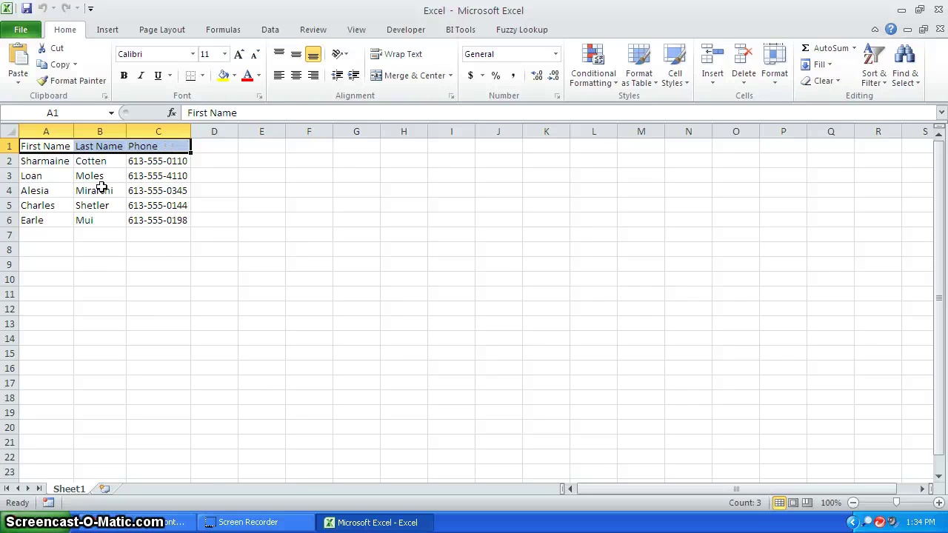
left_click(171, 220, "shift")
left_click(227, 220)
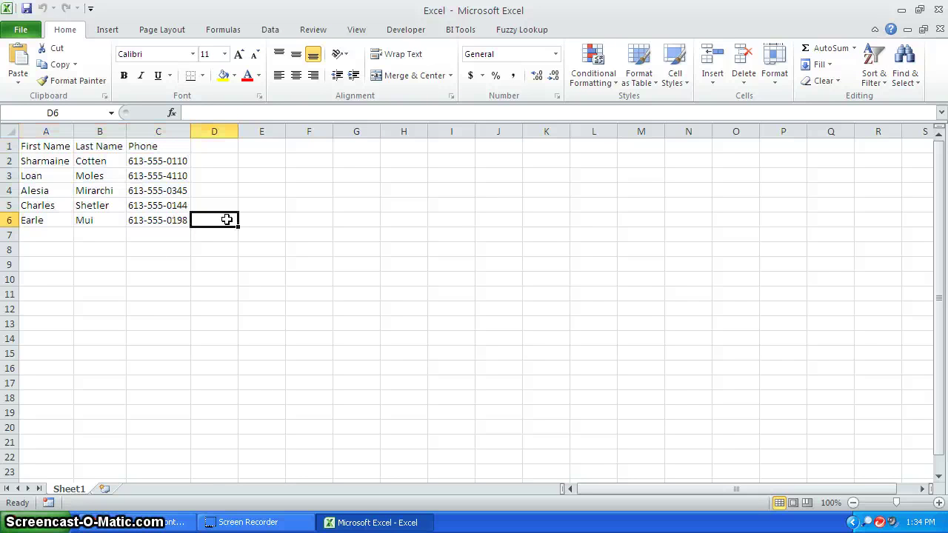
left_click(43, 146)
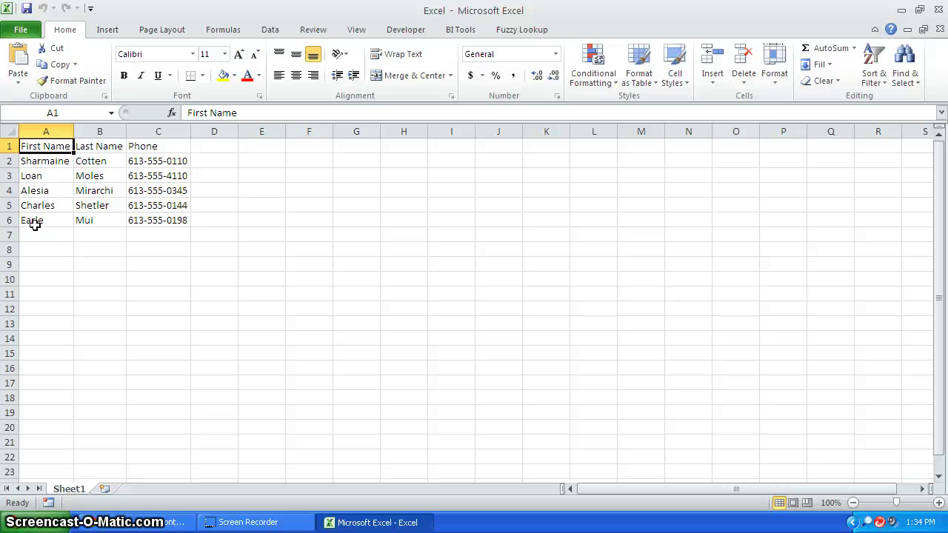
left_click(102, 150)
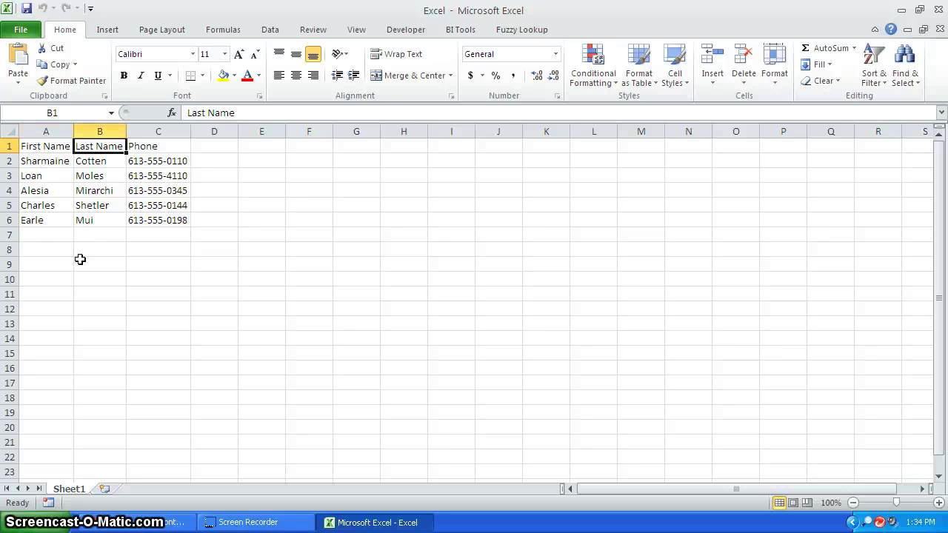
left_click(148, 148)
left_click(207, 219)
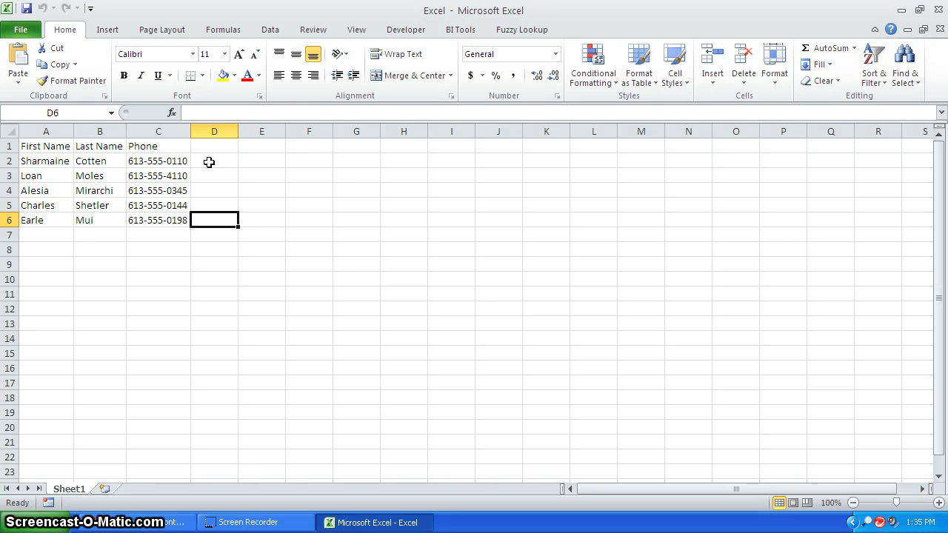
left_click_drag(63, 147, 547, 146)
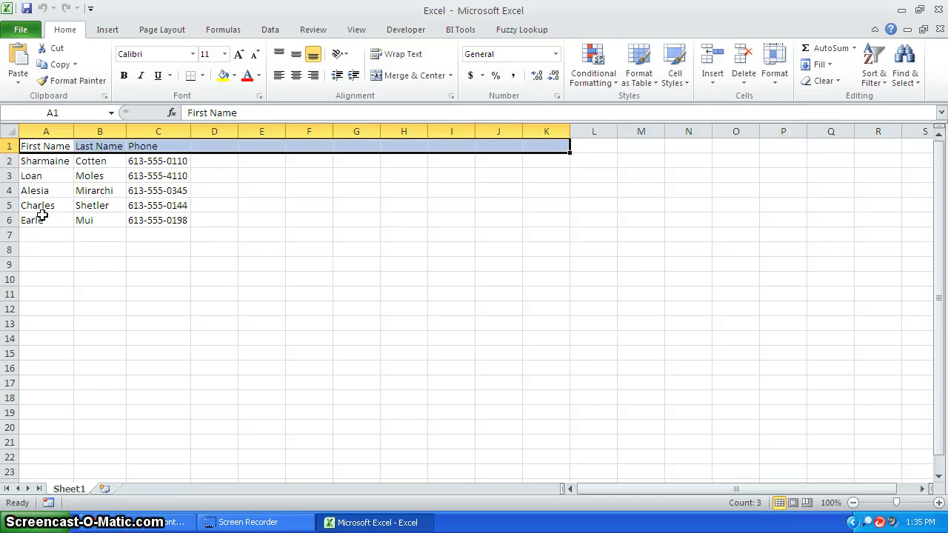
left_click(99, 261)
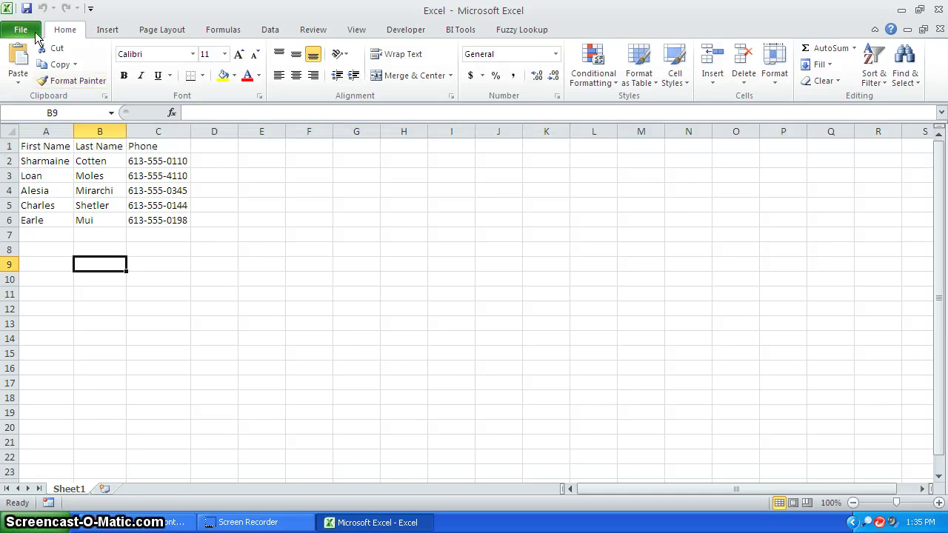
- Save the contact workbook on the Desktop as Excel.csv in CSV (Comma delimited) format
left_click(21, 30)
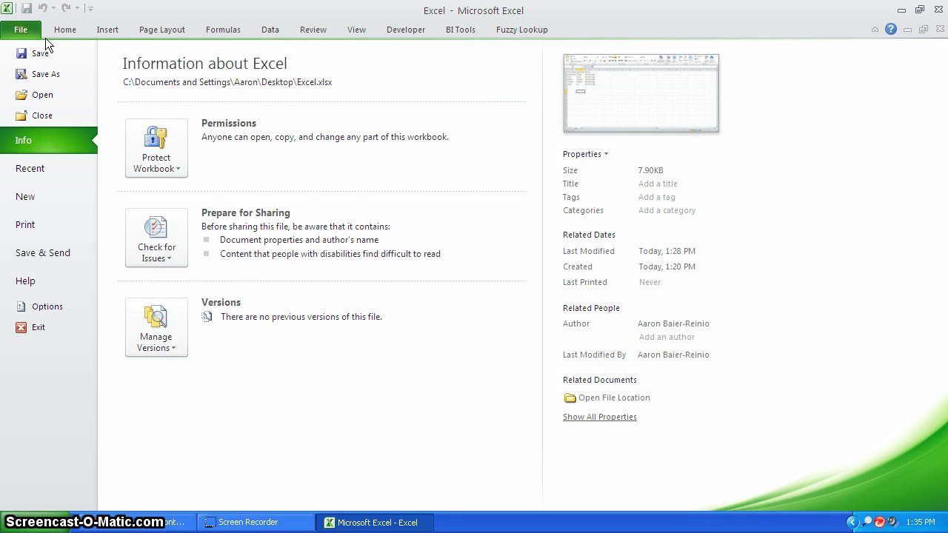
left_click(66, 76)
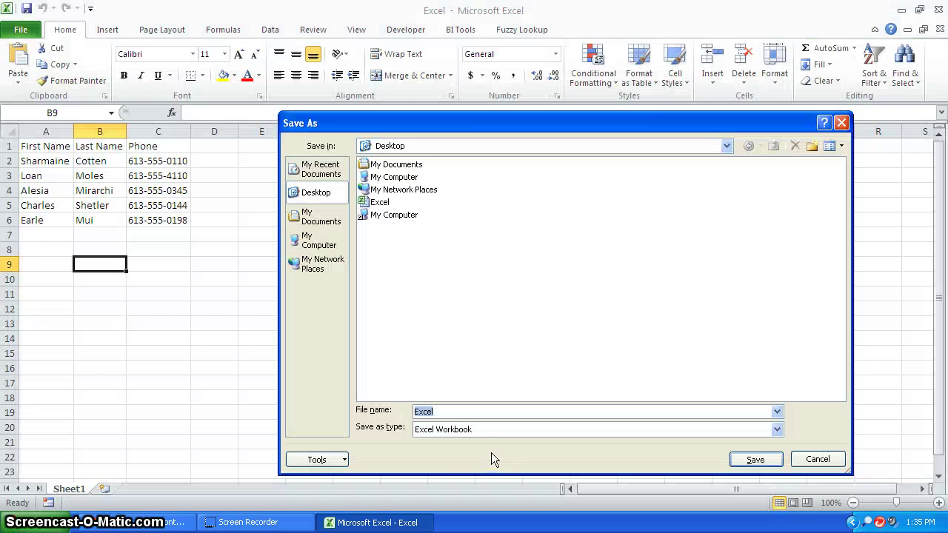
left_click(479, 431)
scroll(478, 474, "down", 4)
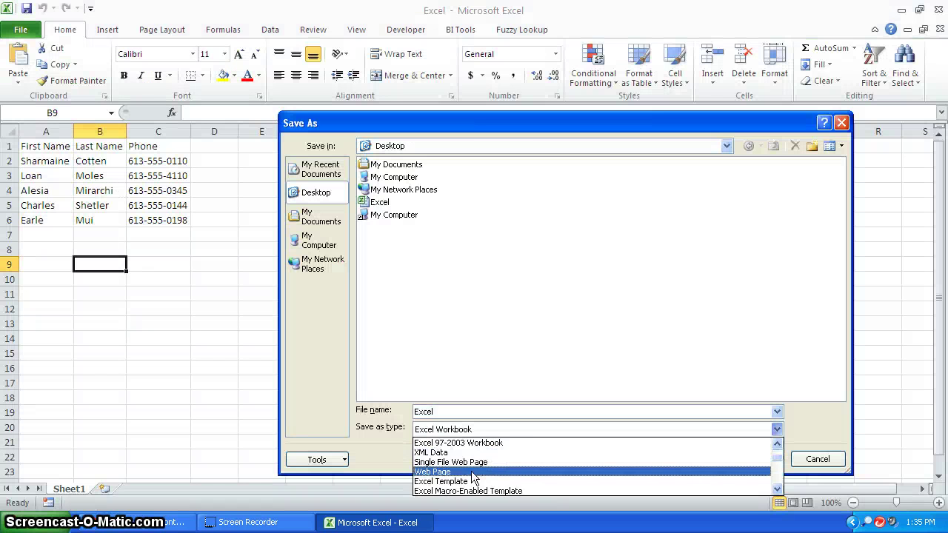
left_click(474, 482)
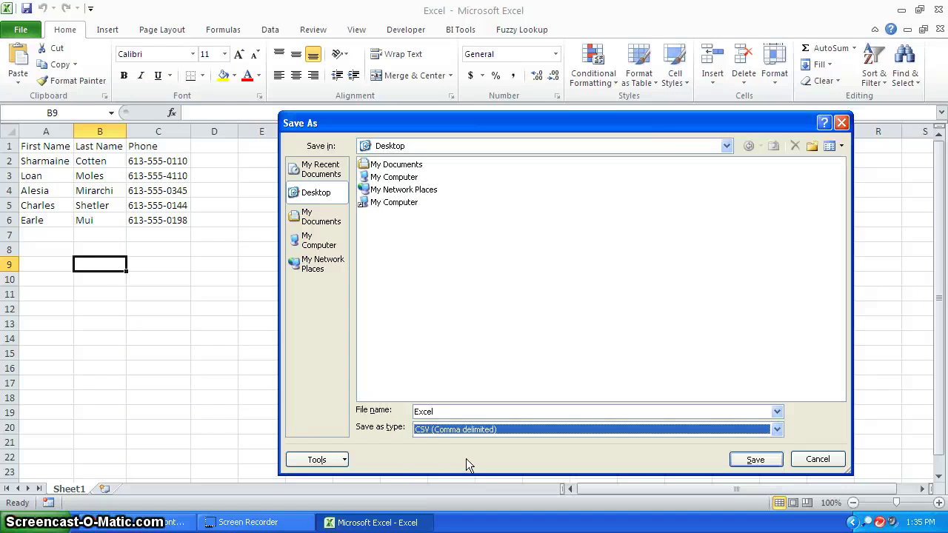
left_click(752, 460)
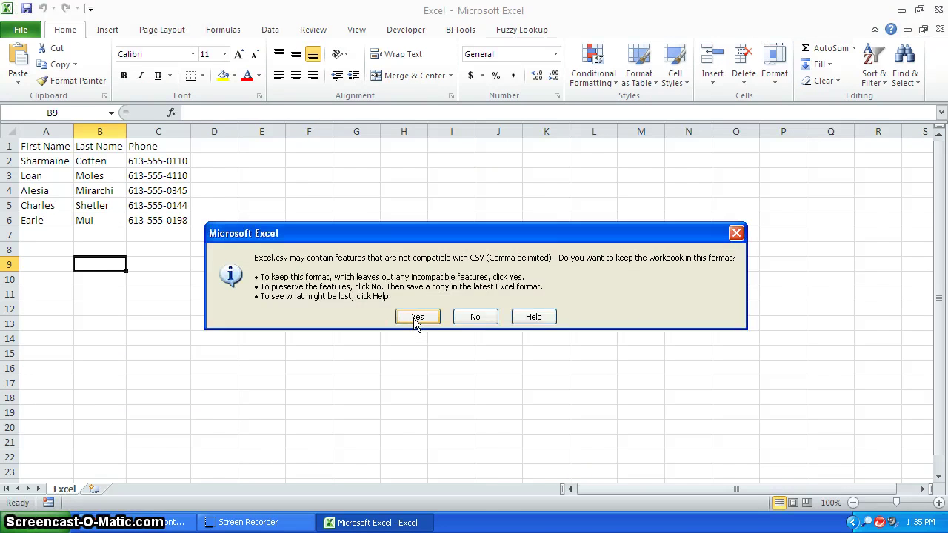
left_click(417, 317)
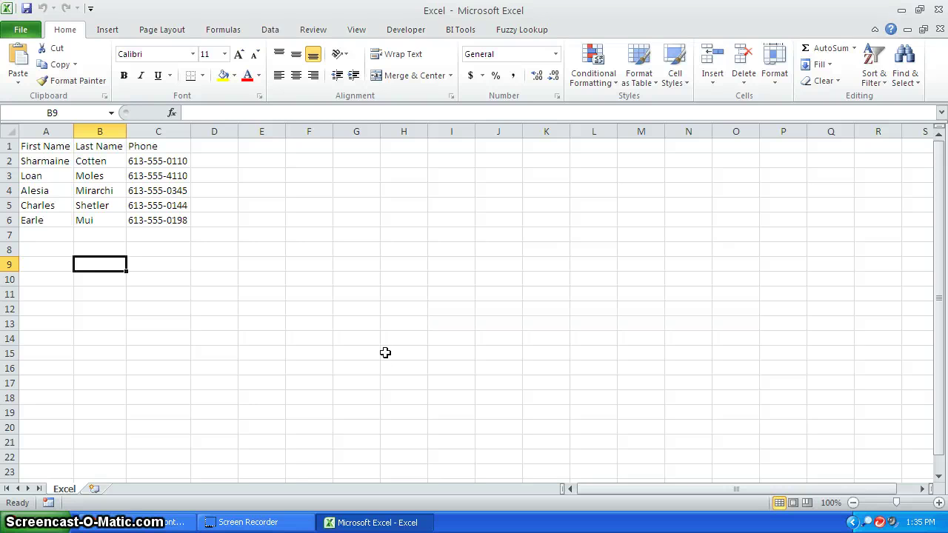
- Close Excel, saving changes and replacing Excel.csv while keeping CSV format
left_click(939, 9)
left_click(413, 283)
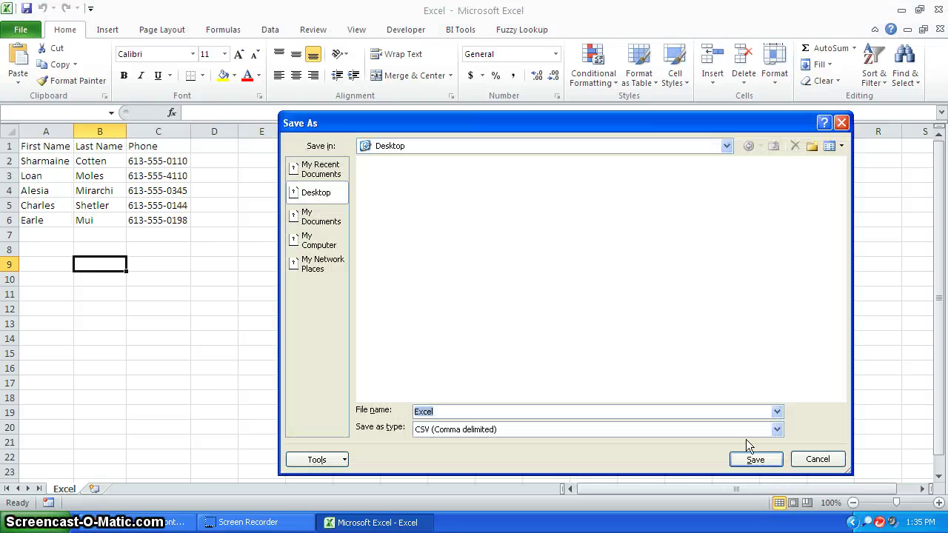
left_click(749, 457)
left_click(458, 308)
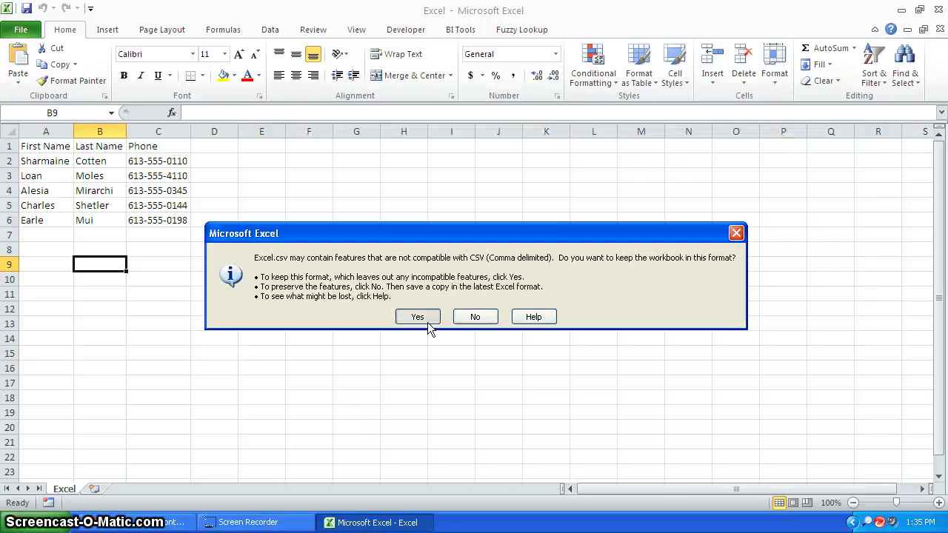
left_click(428, 321)
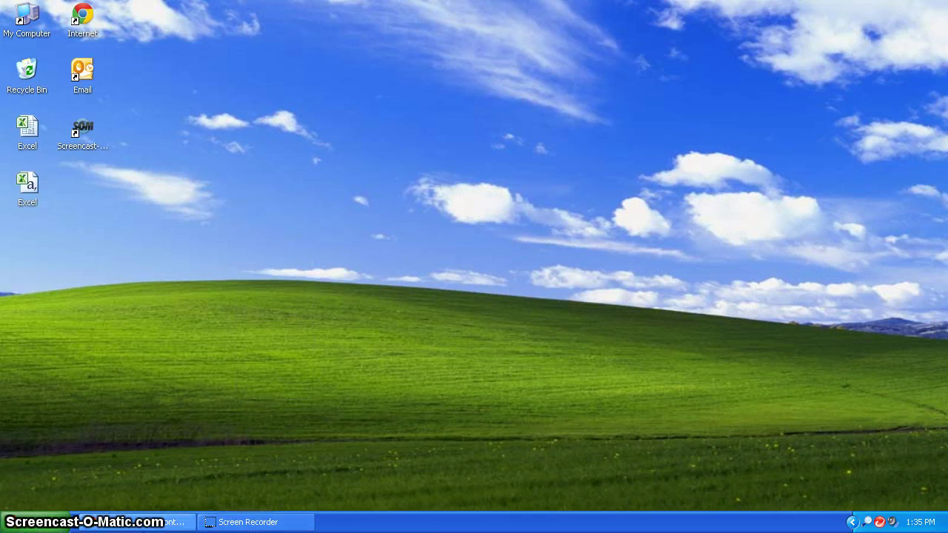
- Restore the CRM Contacts page and start the Import Data Wizard
left_click(137, 522)
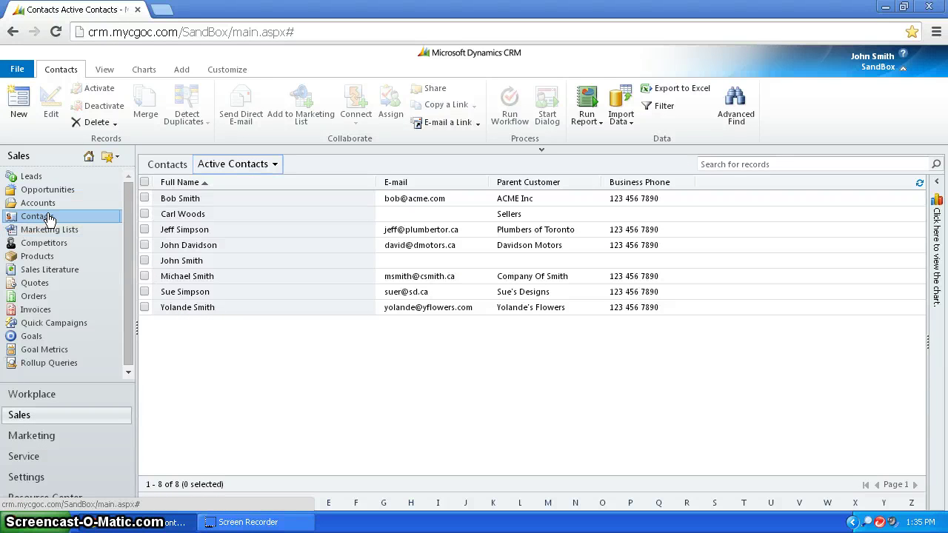
left_click(619, 126)
left_click(645, 142)
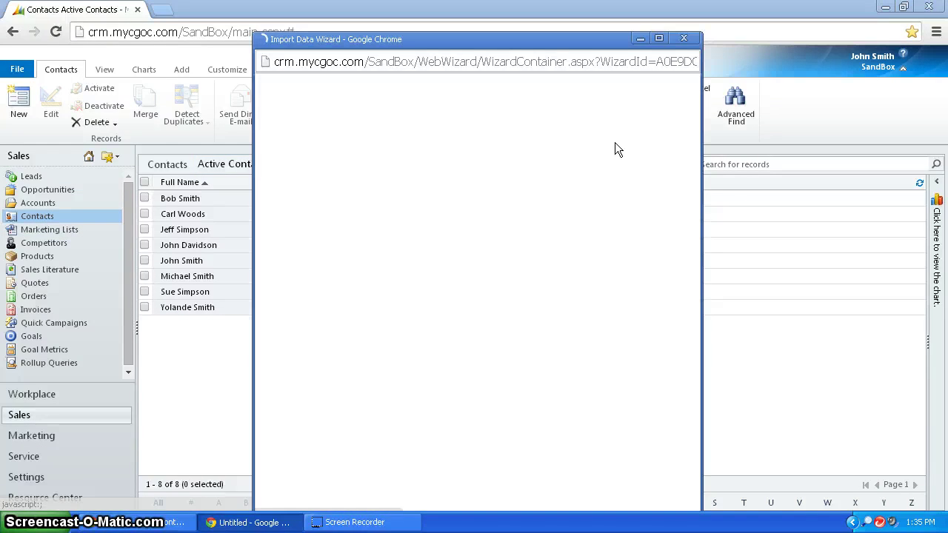
- Upload Excel.csv from the desktop and advance past the file upload summary
left_click(298, 198)
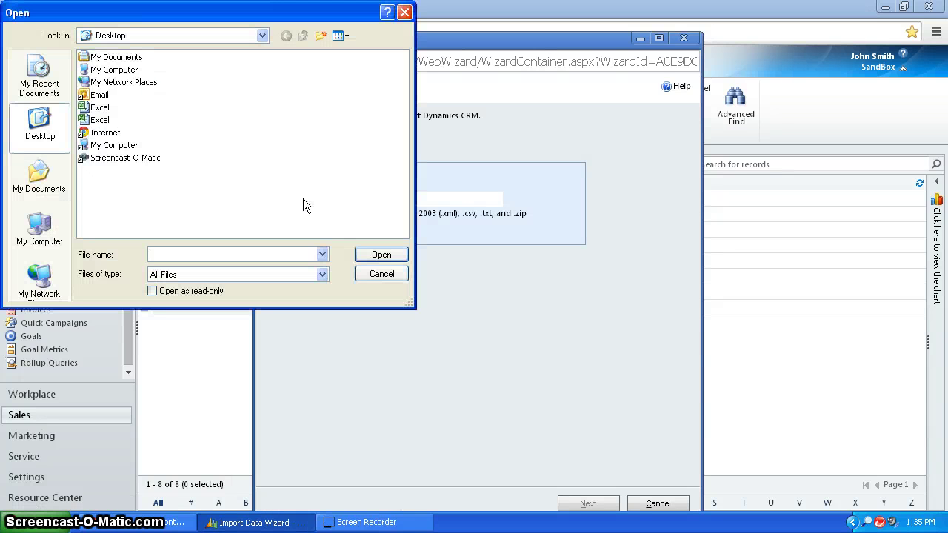
left_click(104, 110)
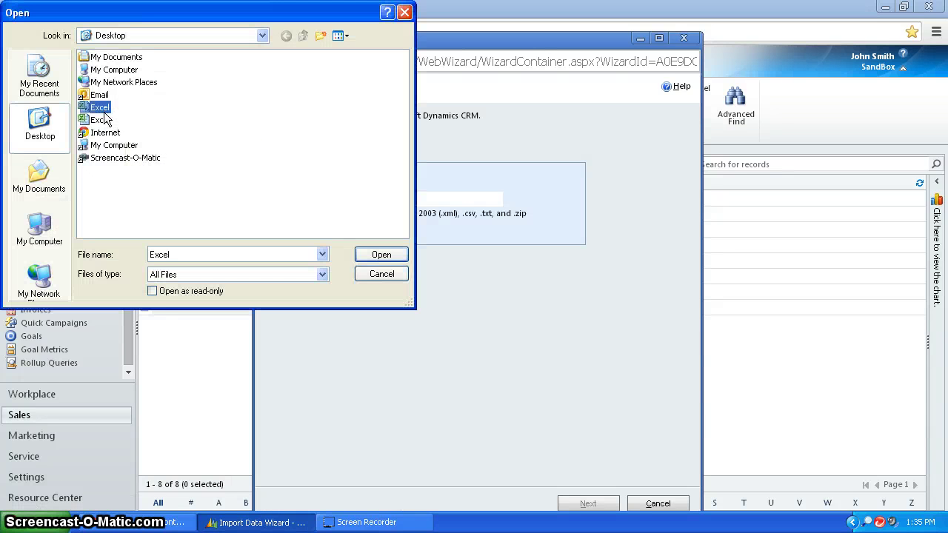
left_click(380, 255)
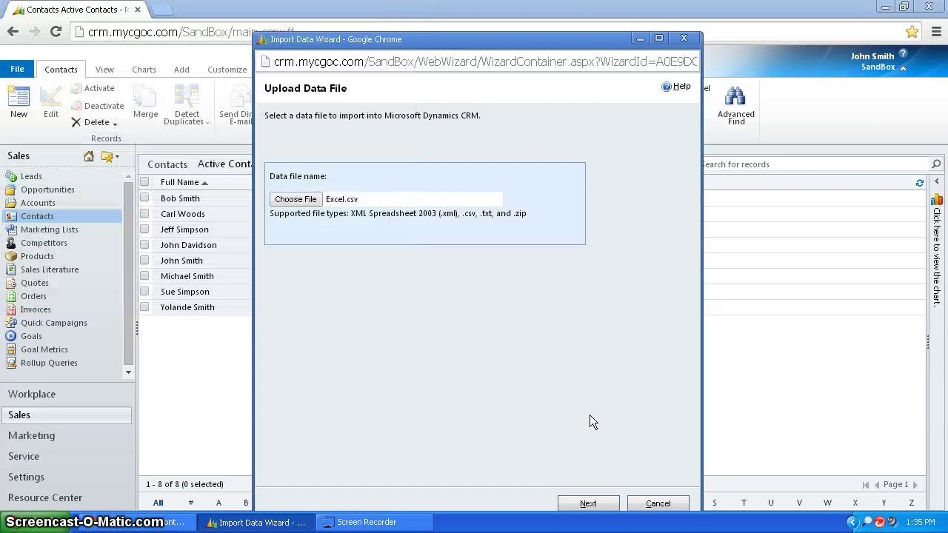
left_click(600, 502)
left_click(598, 504)
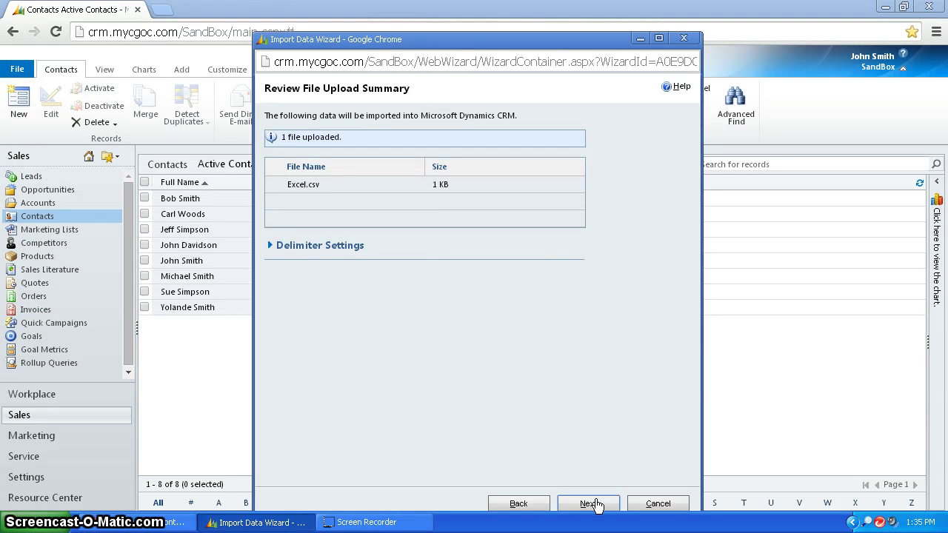
- Map the Excel source file to the Contact record type and continue to Map Fields
left_click(597, 505)
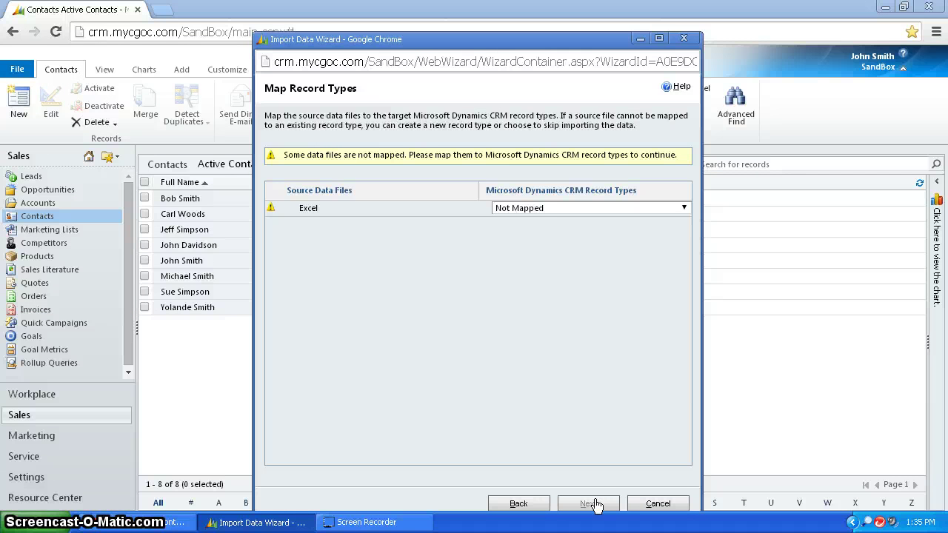
left_click(548, 207)
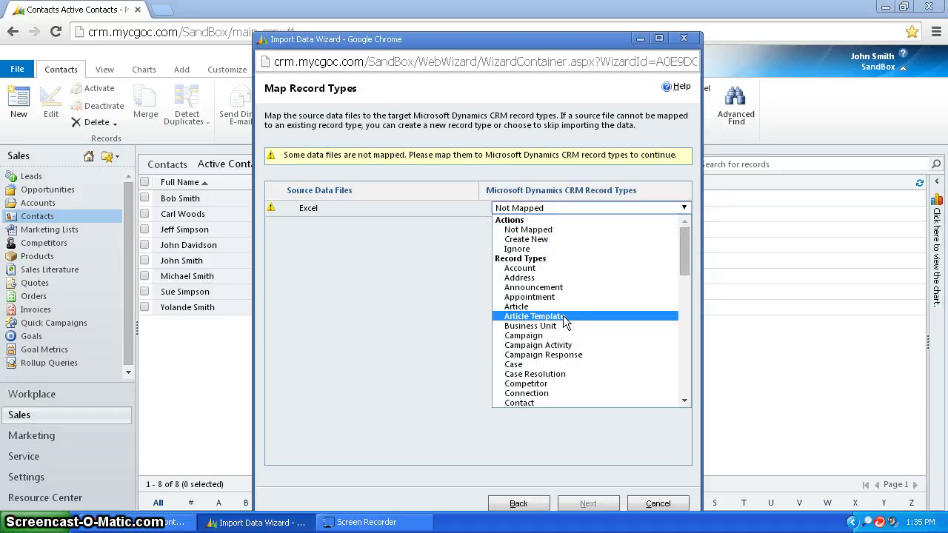
left_click(557, 401)
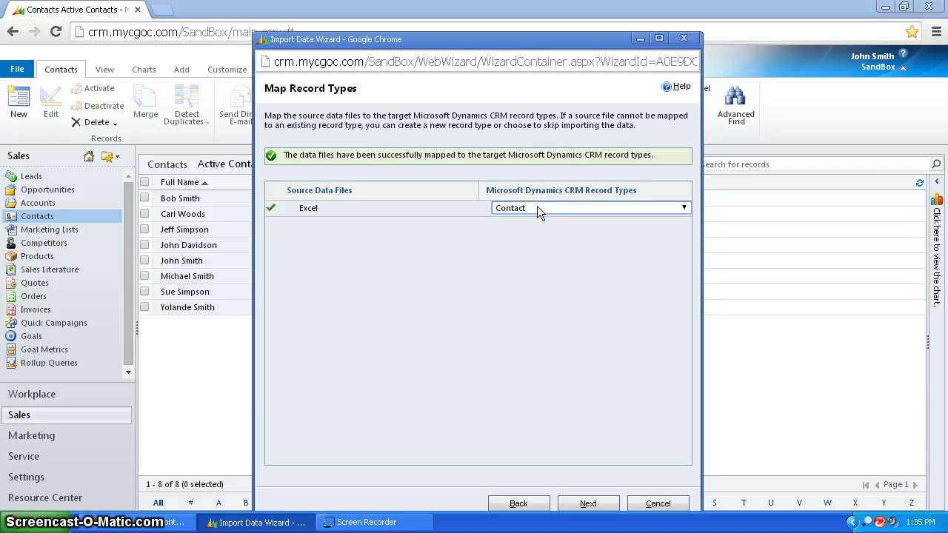
left_click(554, 208)
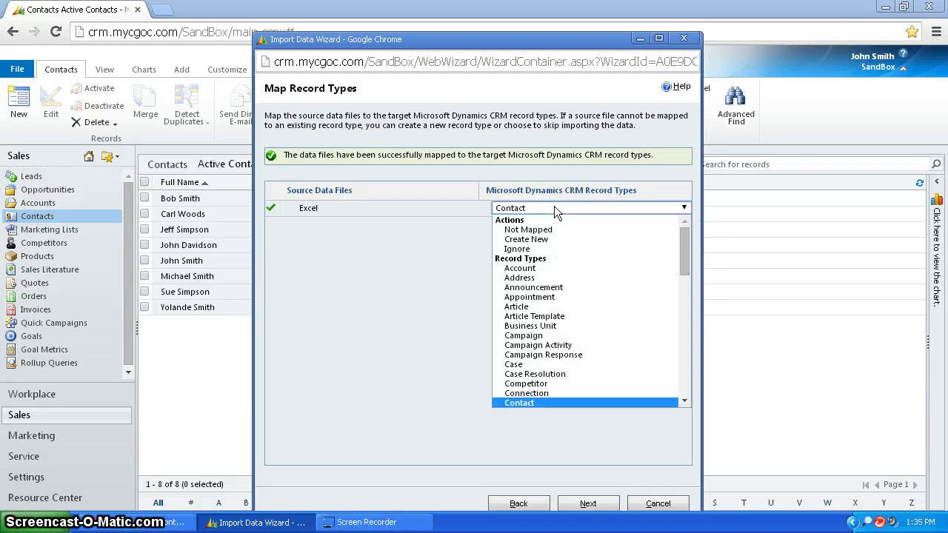
left_click(554, 208)
left_click(588, 503)
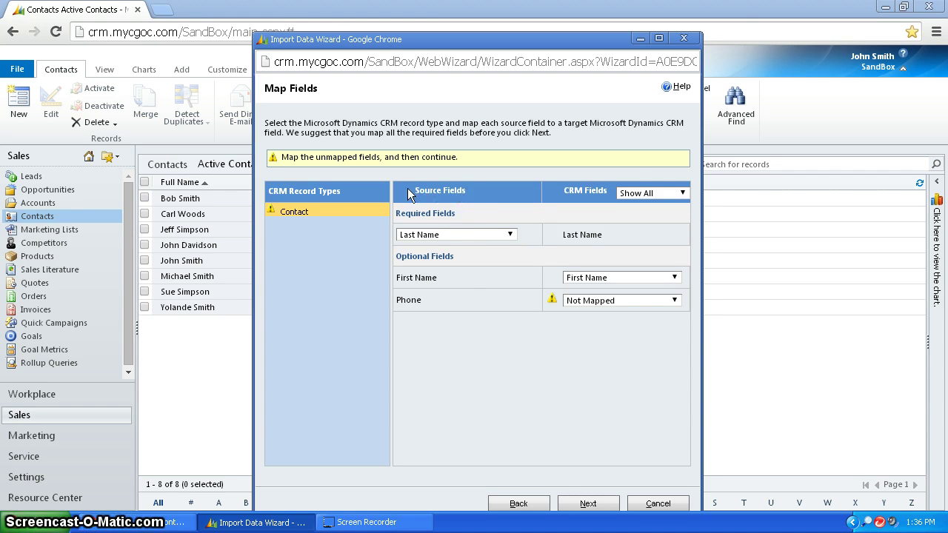
- Keep Last Name and First Name mappings and map the Phone column to Business Phone
left_click(450, 235)
left_click(457, 236)
left_click(620, 279)
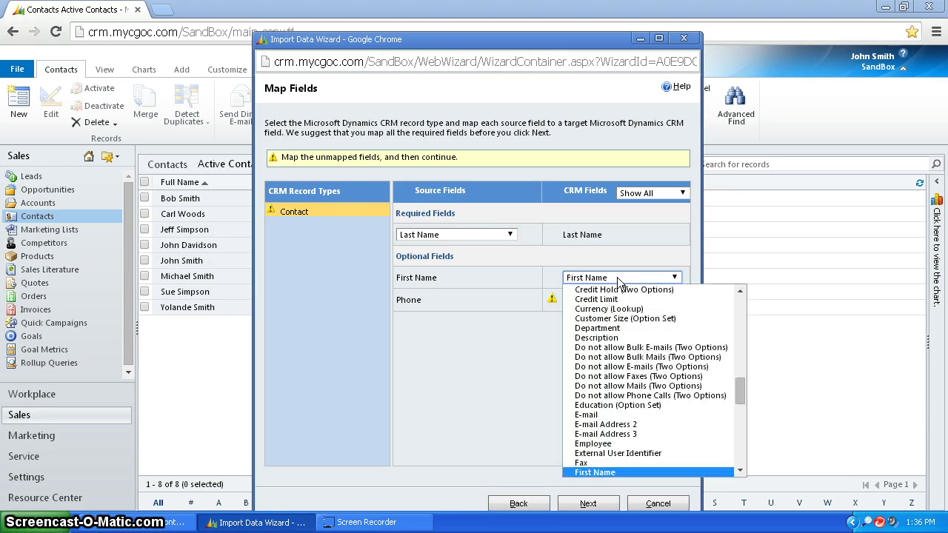
left_click(617, 277)
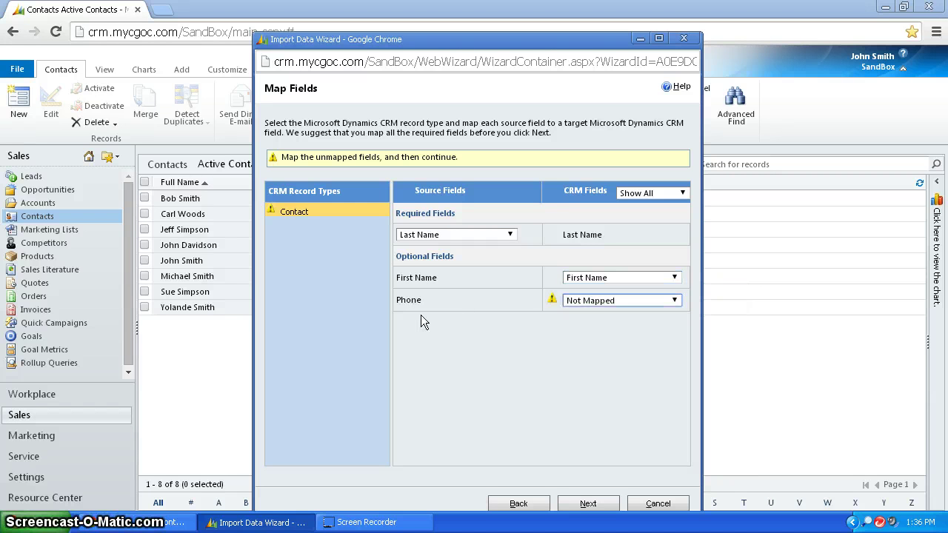
left_click(565, 307)
scroll(645, 411, "down", 15)
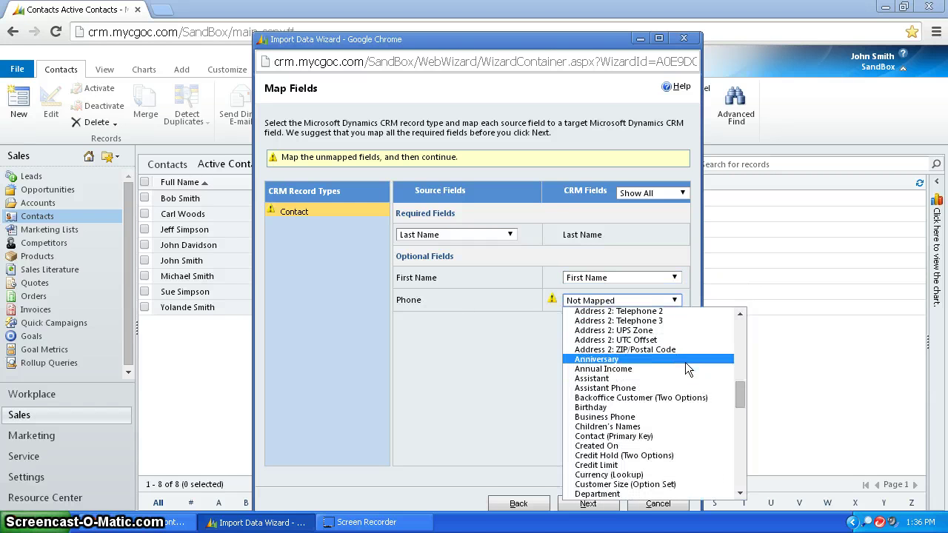
left_click(636, 417)
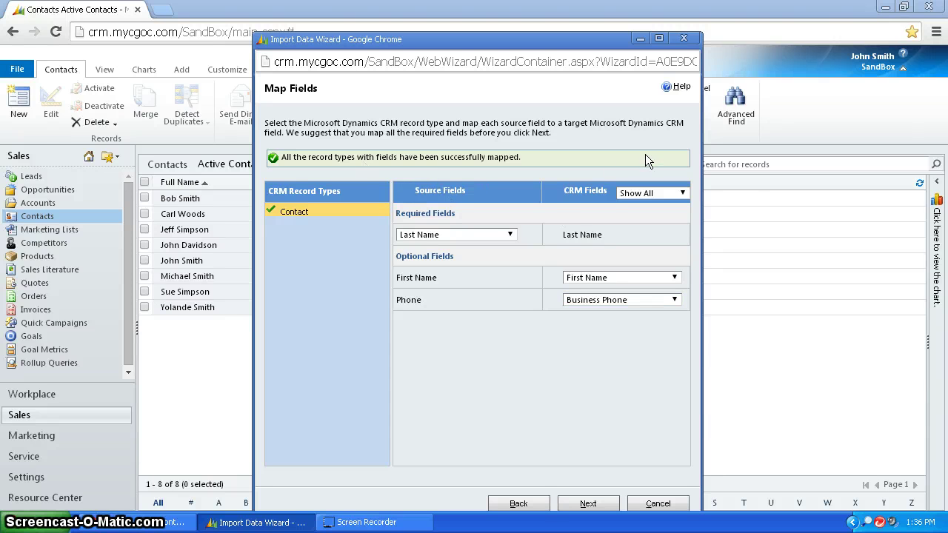
- Accept the mapping summary and default import settings, submit Excel.csv, and finish the wizard
left_click(594, 505)
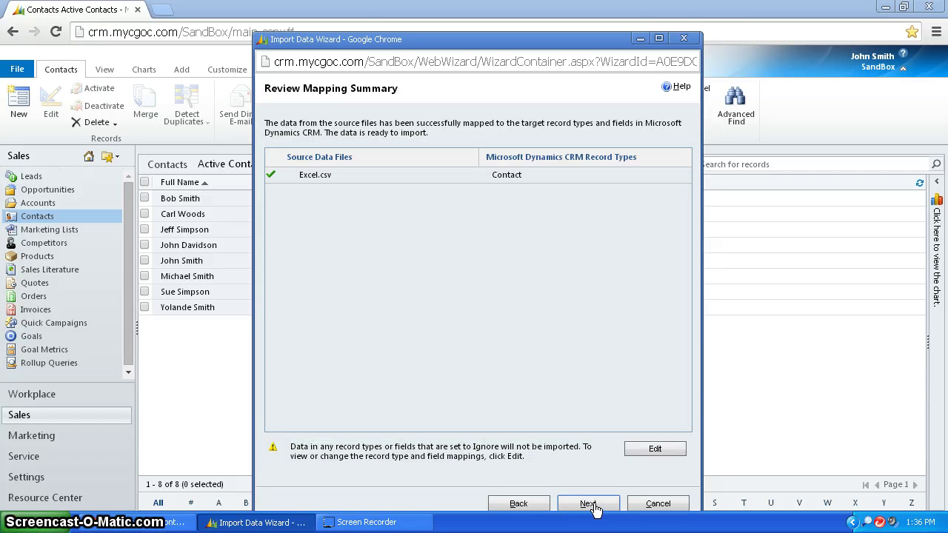
left_click(594, 505)
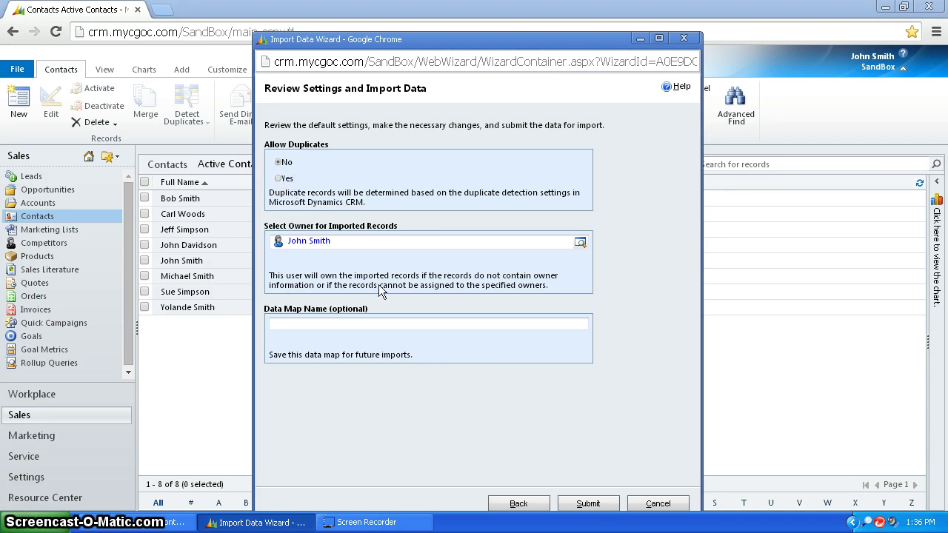
left_click(589, 504)
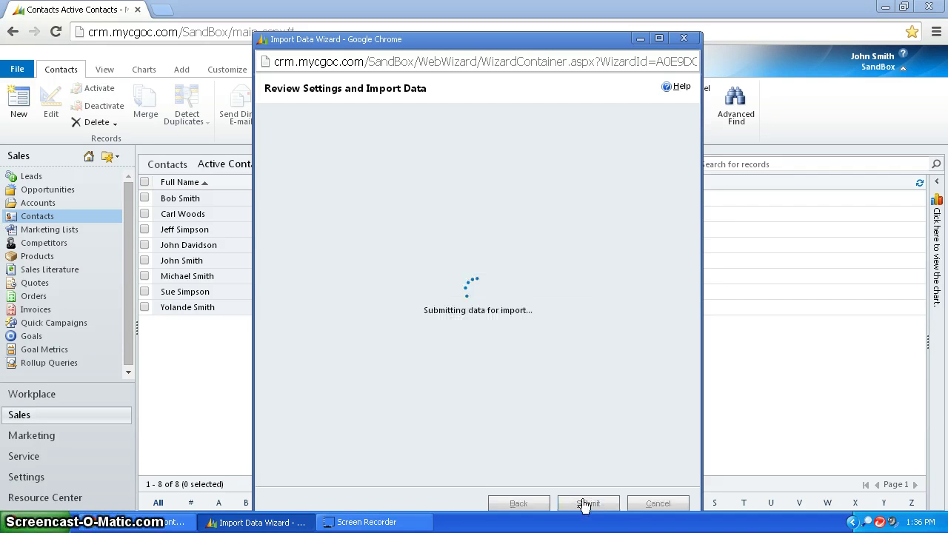
left_click(650, 504)
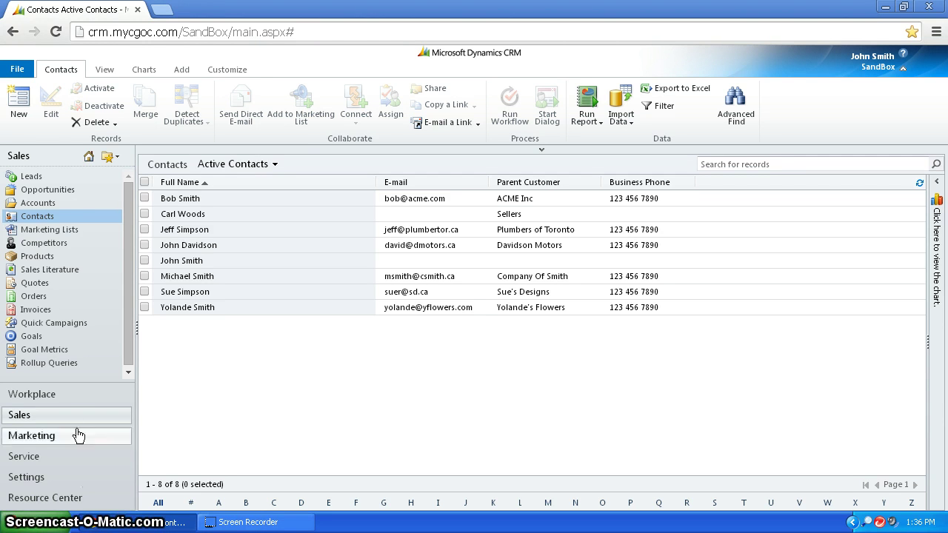
- Verify Excel.csv imported with 5 successes, check the new contacts, then return to Imports
left_click(79, 394)
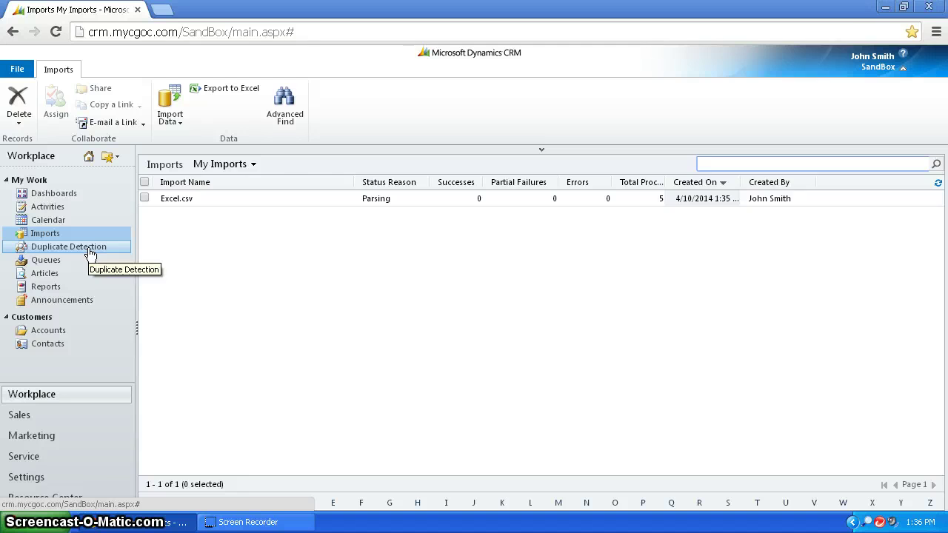
left_click(81, 235)
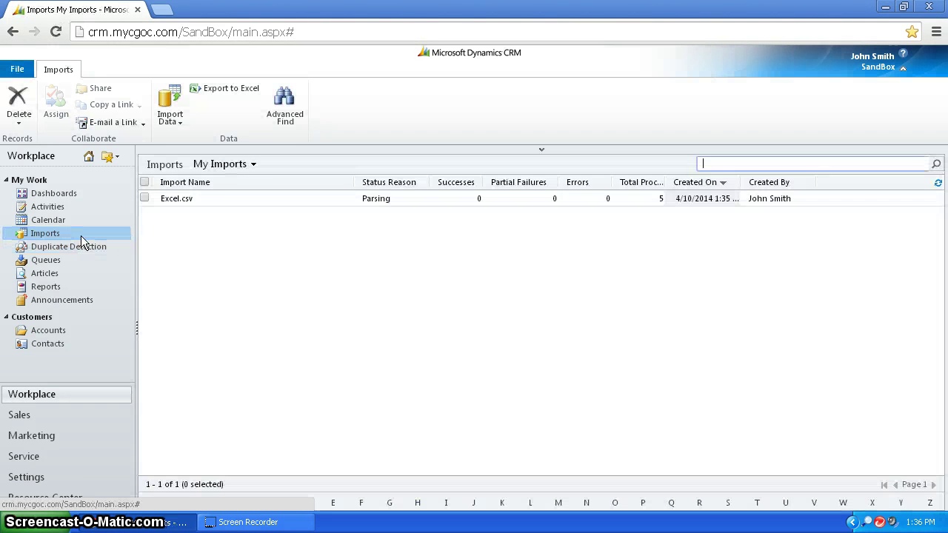
left_click(269, 201)
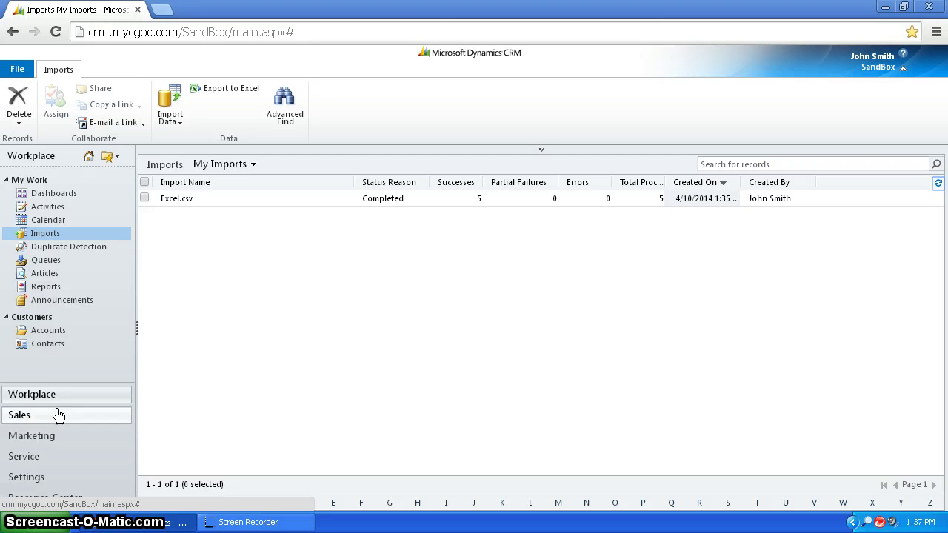
left_click(57, 346)
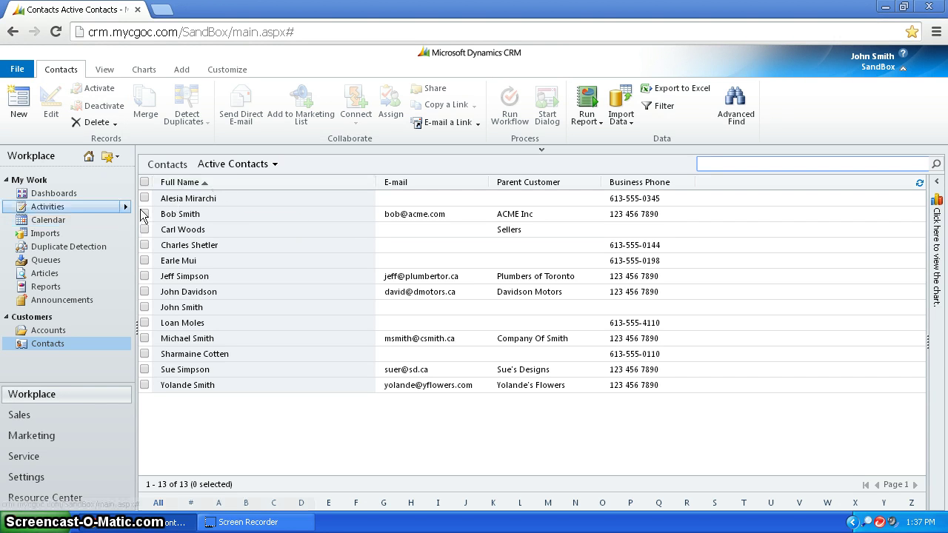
left_click(79, 235)
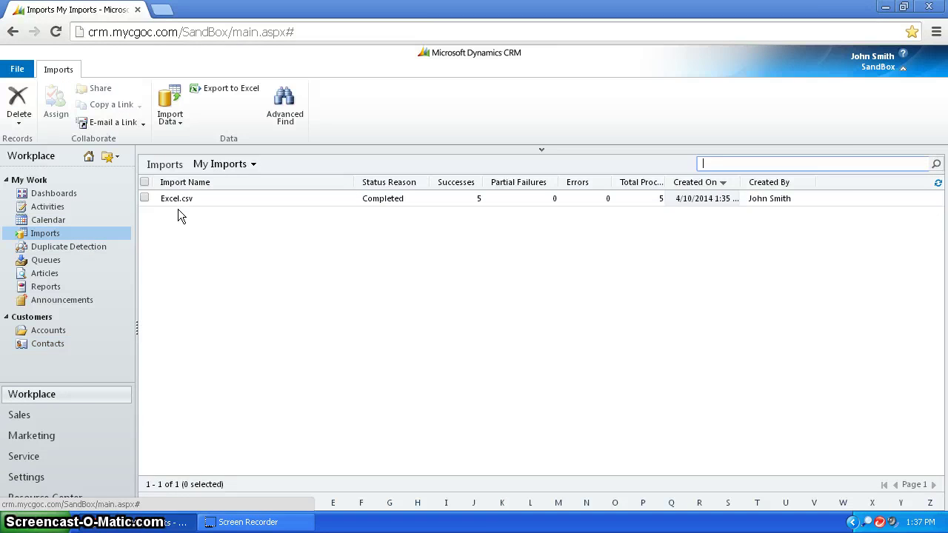
left_click(186, 205)
left_click(832, 7)
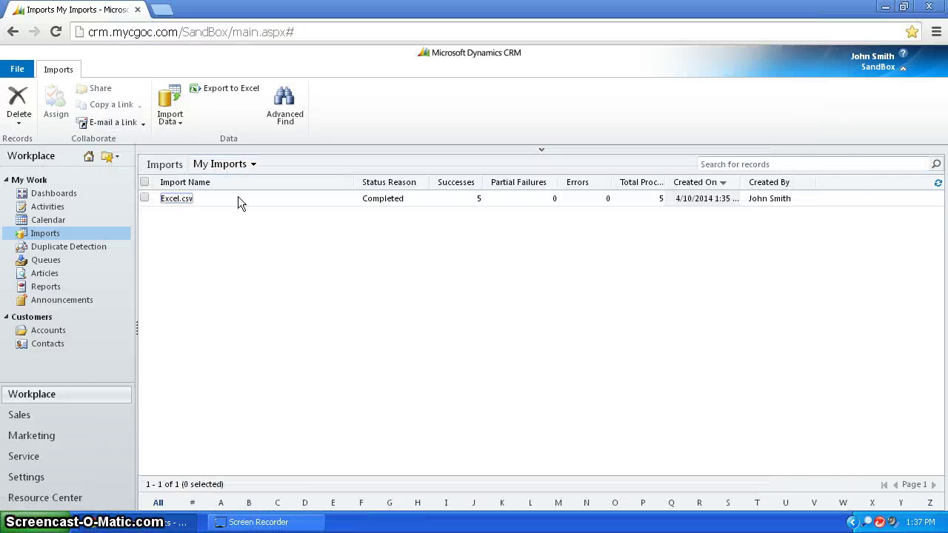
left_click(235, 200)
left_click(19, 124)
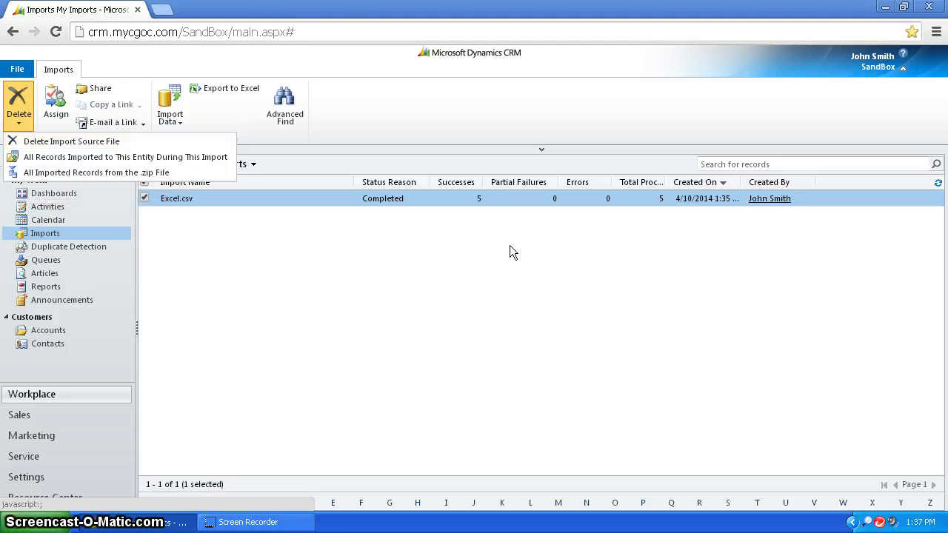
left_click(422, 274)
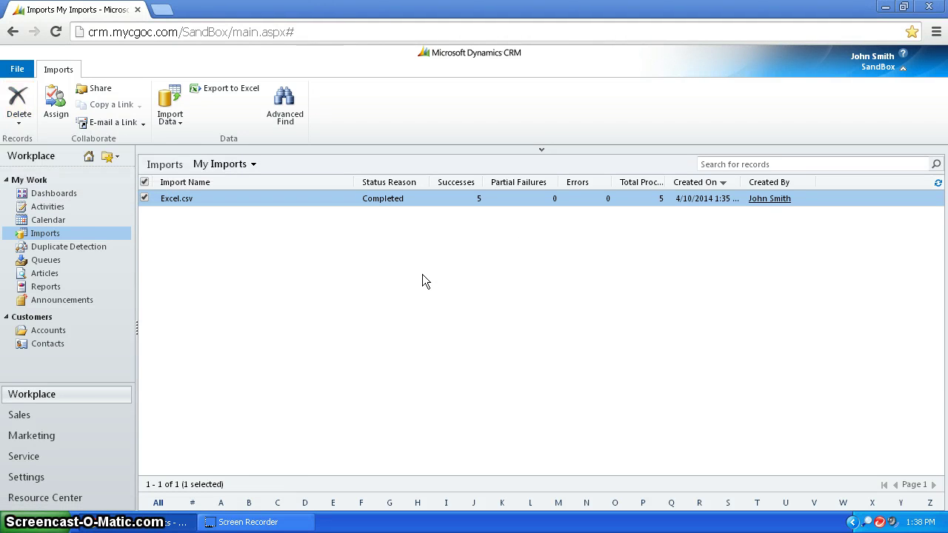